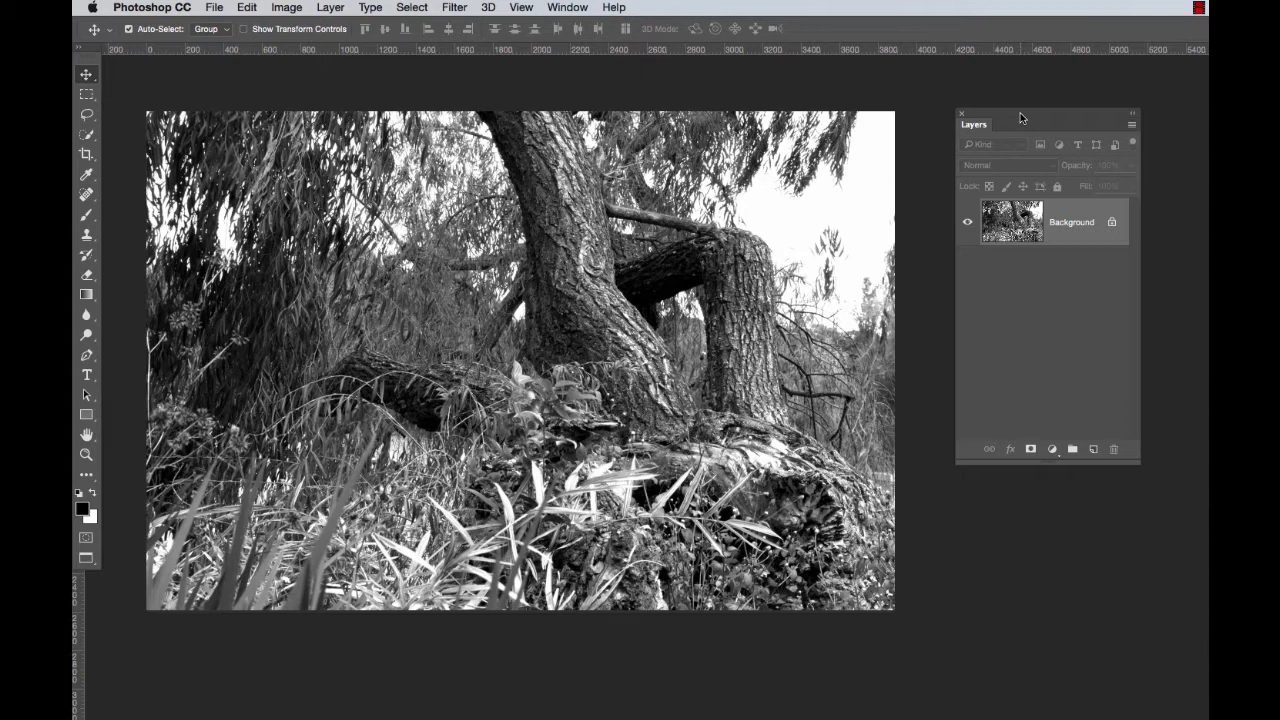
Duplicate the Background layer twice and exclude the green and blue channels from the lower copy's advanced blending.
{"action": "key", "text": "super+j"}
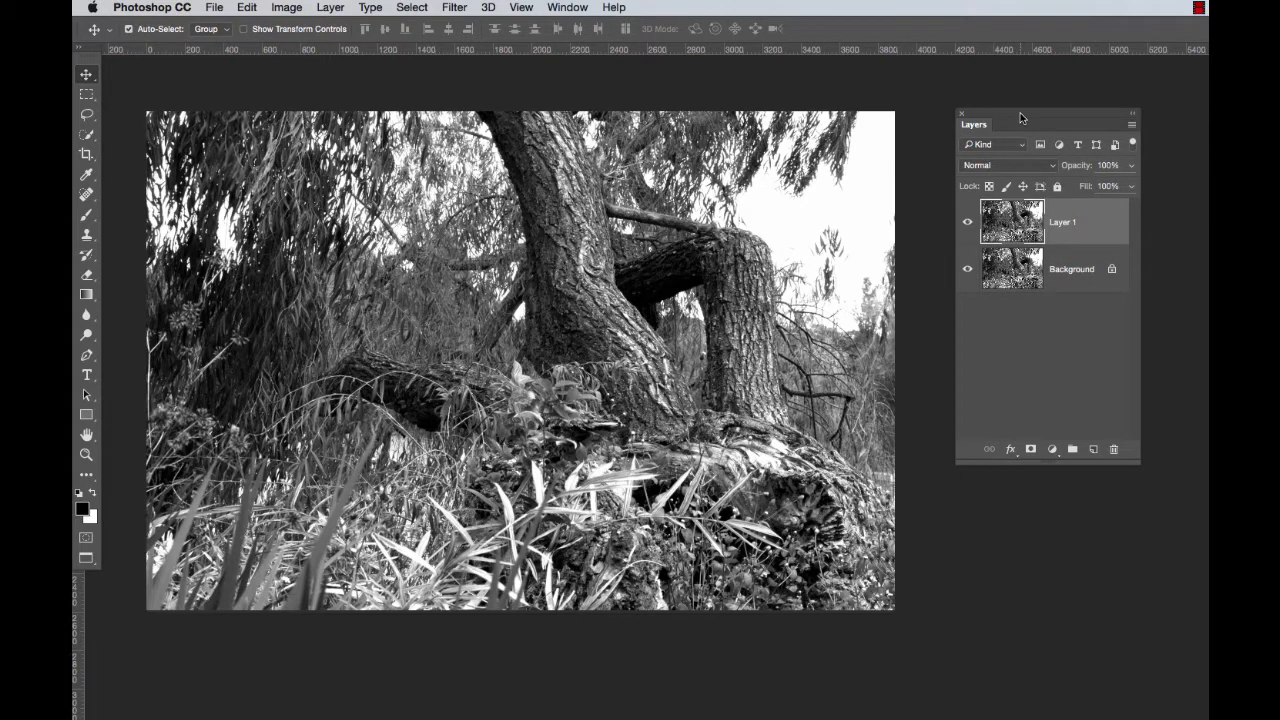
{"action": "key", "text": "super+j"}
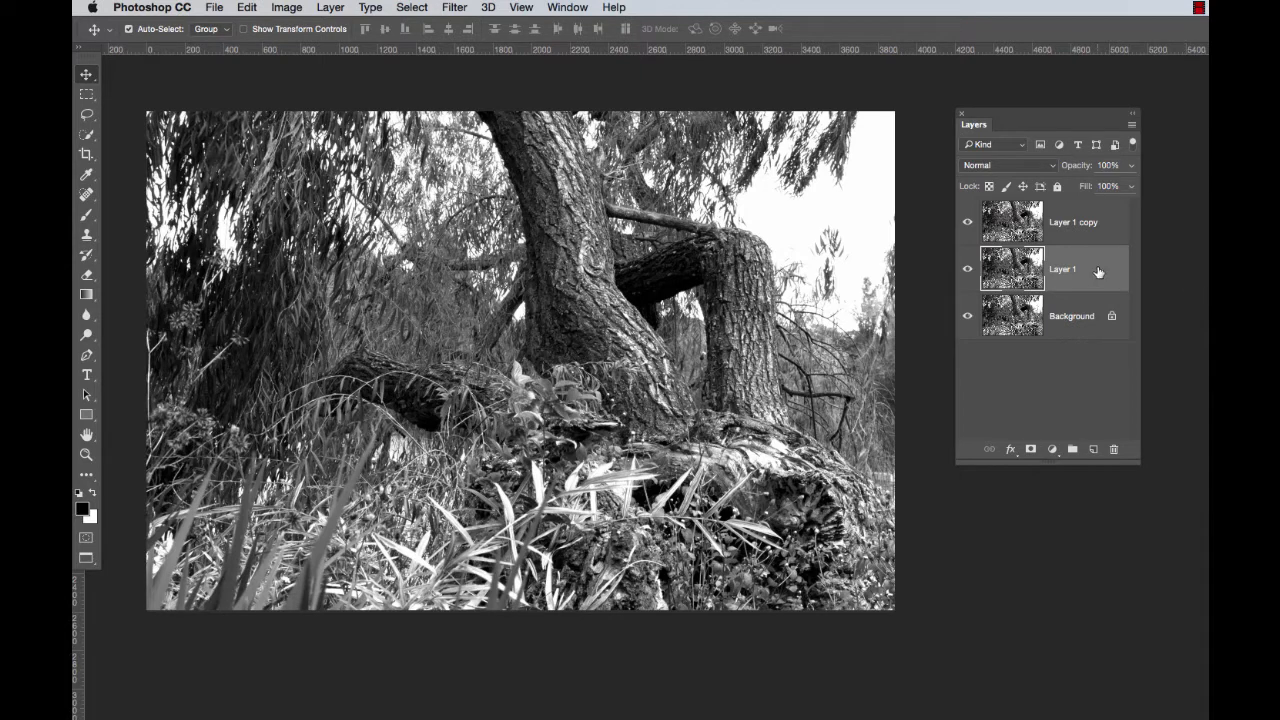
{"action": "left_click", "coordinate": [1014, 455]}
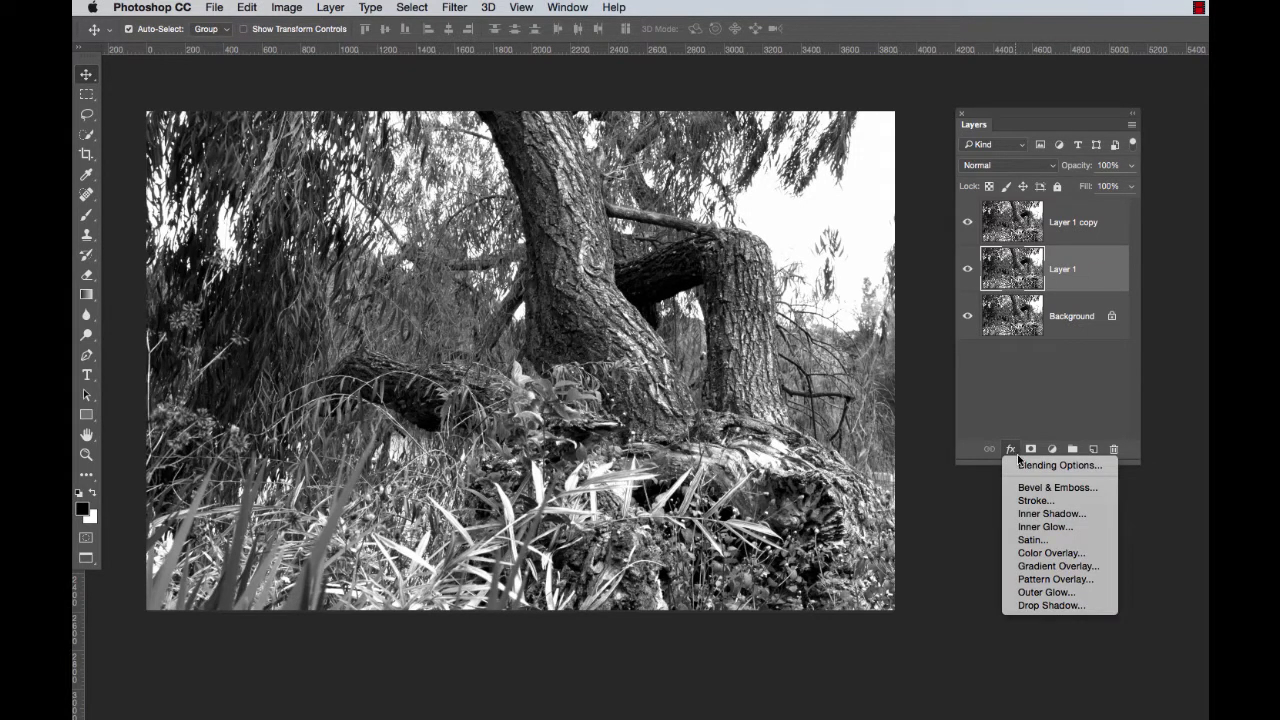
{"action": "left_click", "coordinate": [1028, 466]}
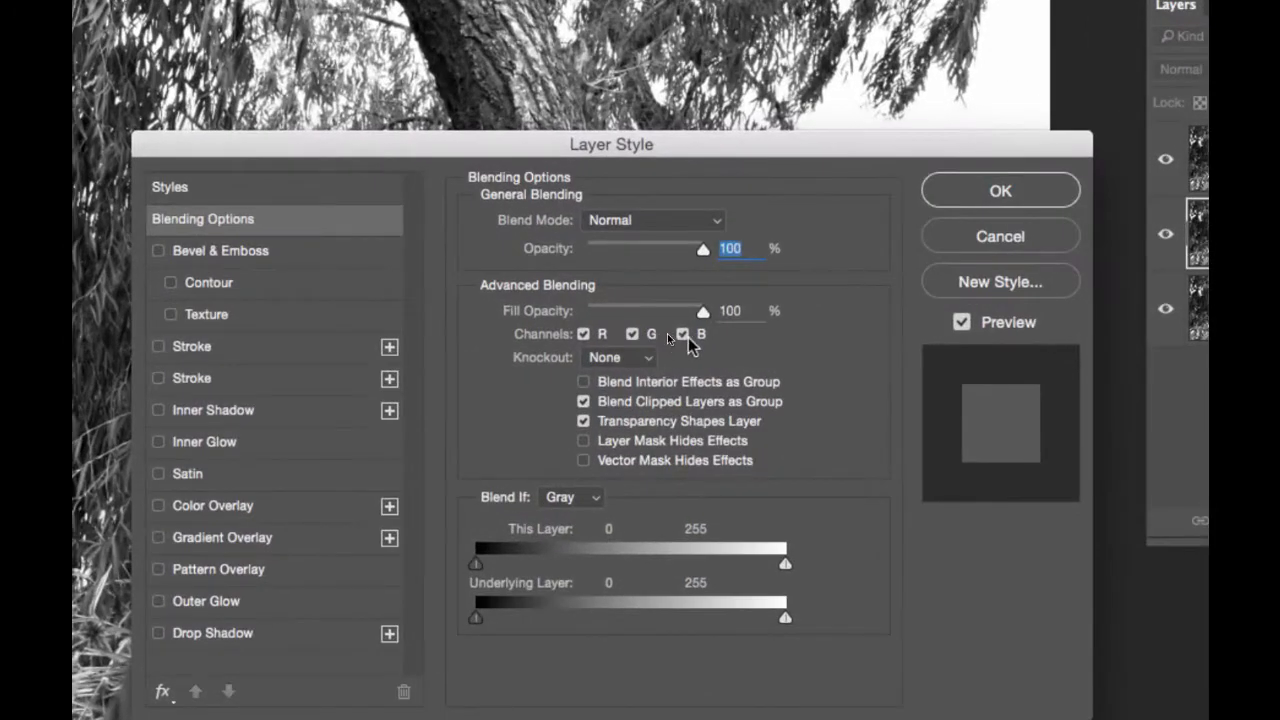
{"action": "left_click", "coordinate": [684, 335]}
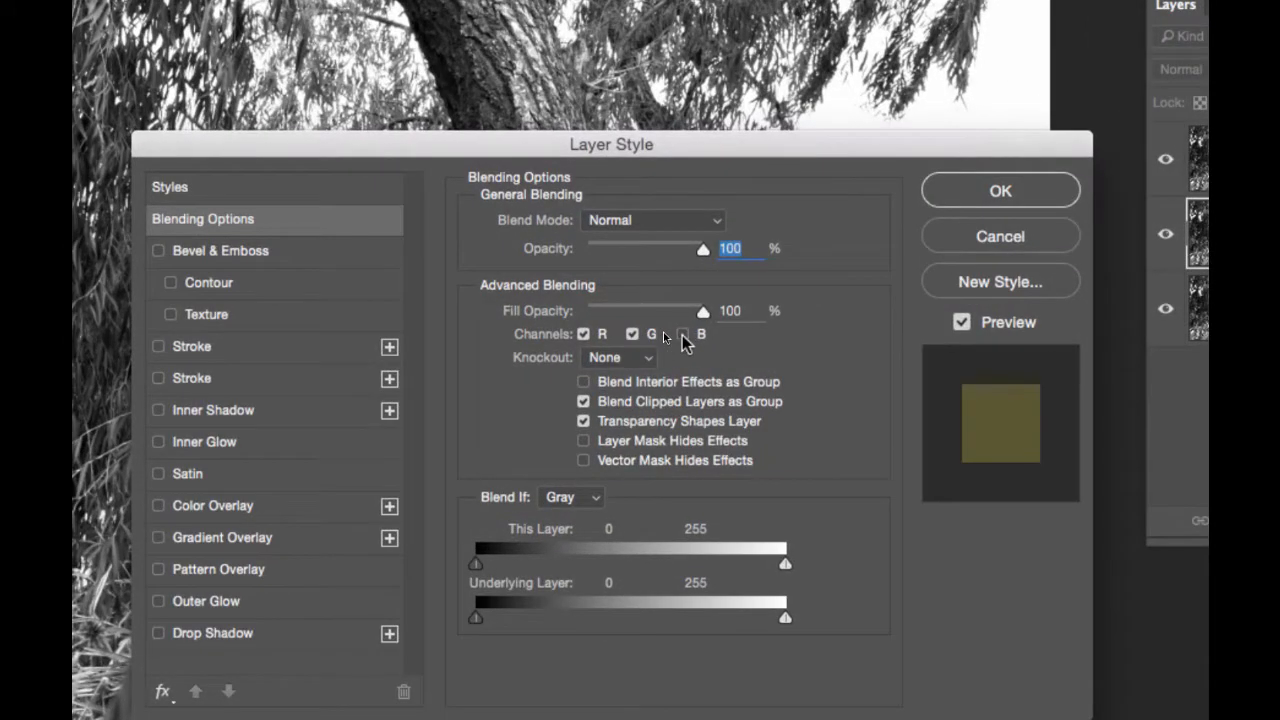
{"action": "left_click", "coordinate": [632, 335]}
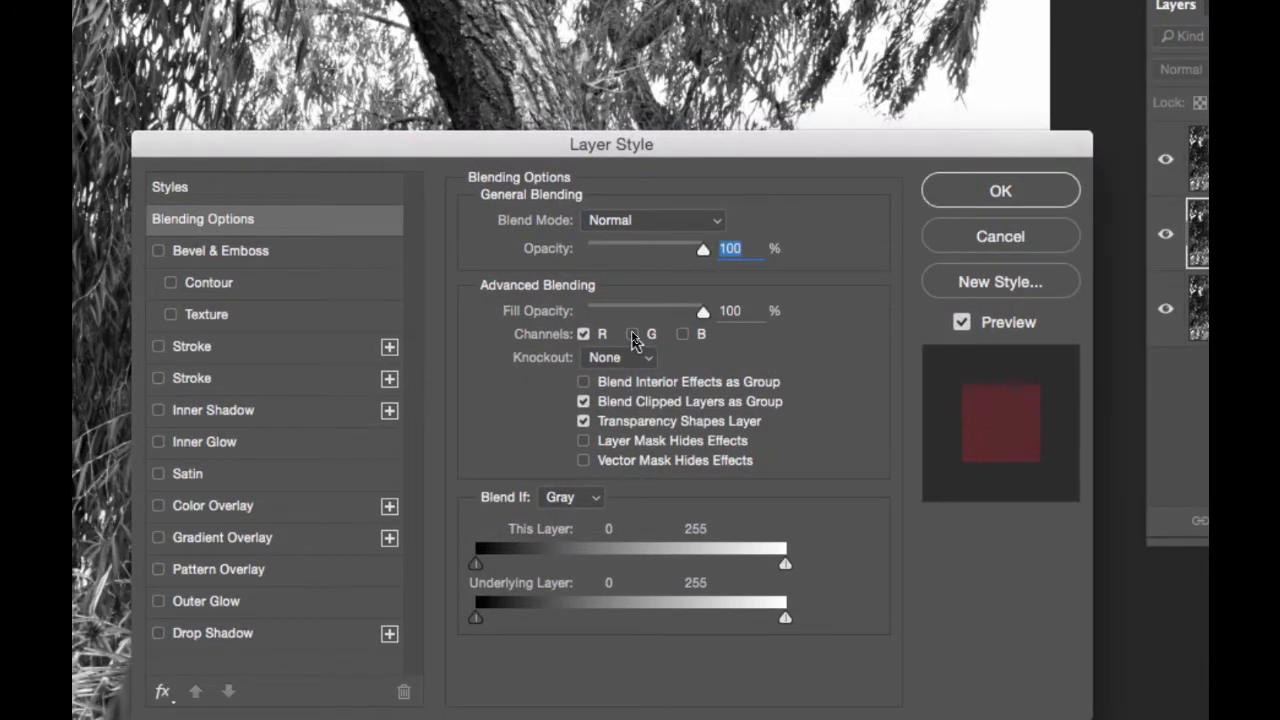
{"action": "left_click", "coordinate": [980, 191]}
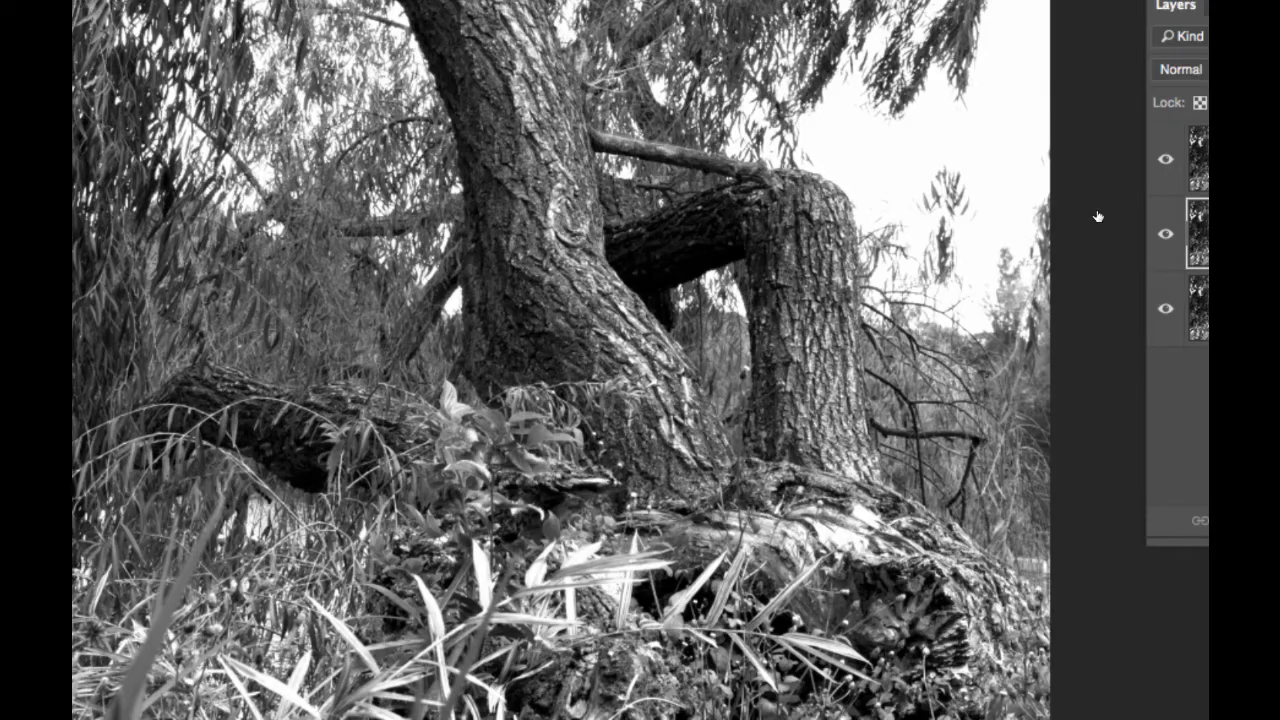
Exclude the red channel from the topmost copy's advanced blending, leaving green and blue on.
{"action": "key", "text": "alt+bracketright"}
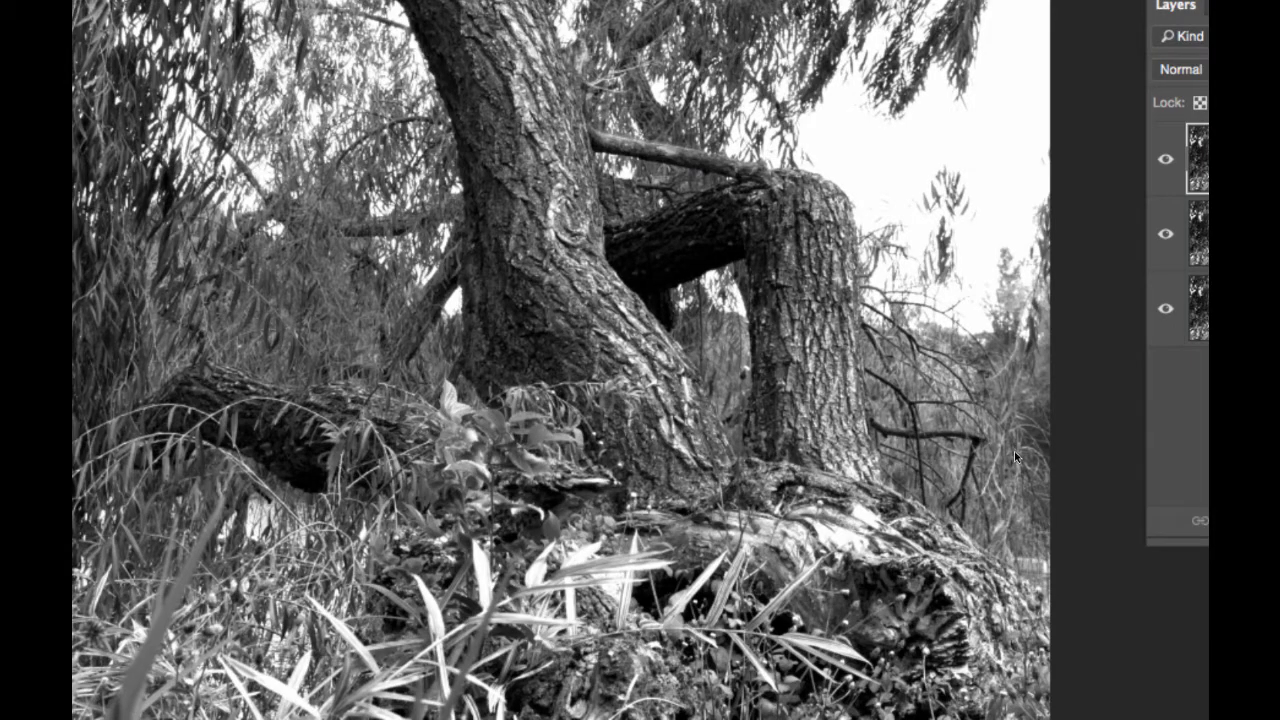
{"action": "left_click", "coordinate": [1236, 535]}
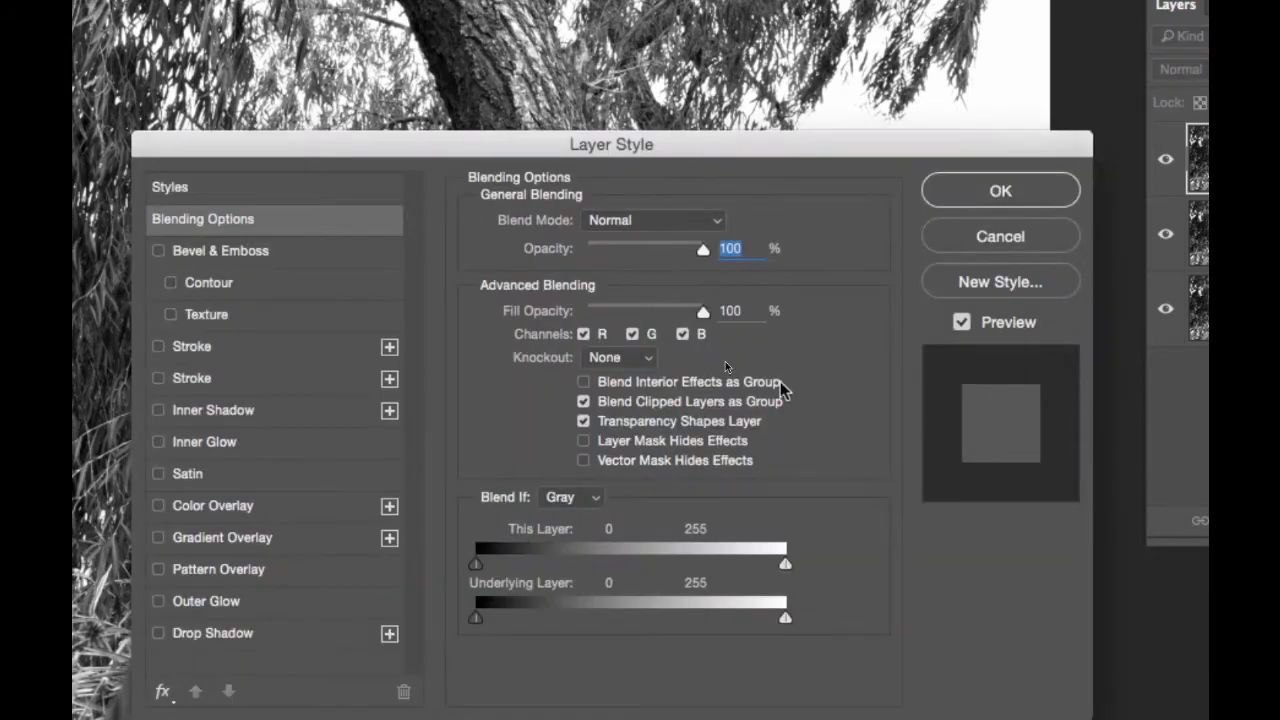
{"action": "left_click", "coordinate": [584, 336]}
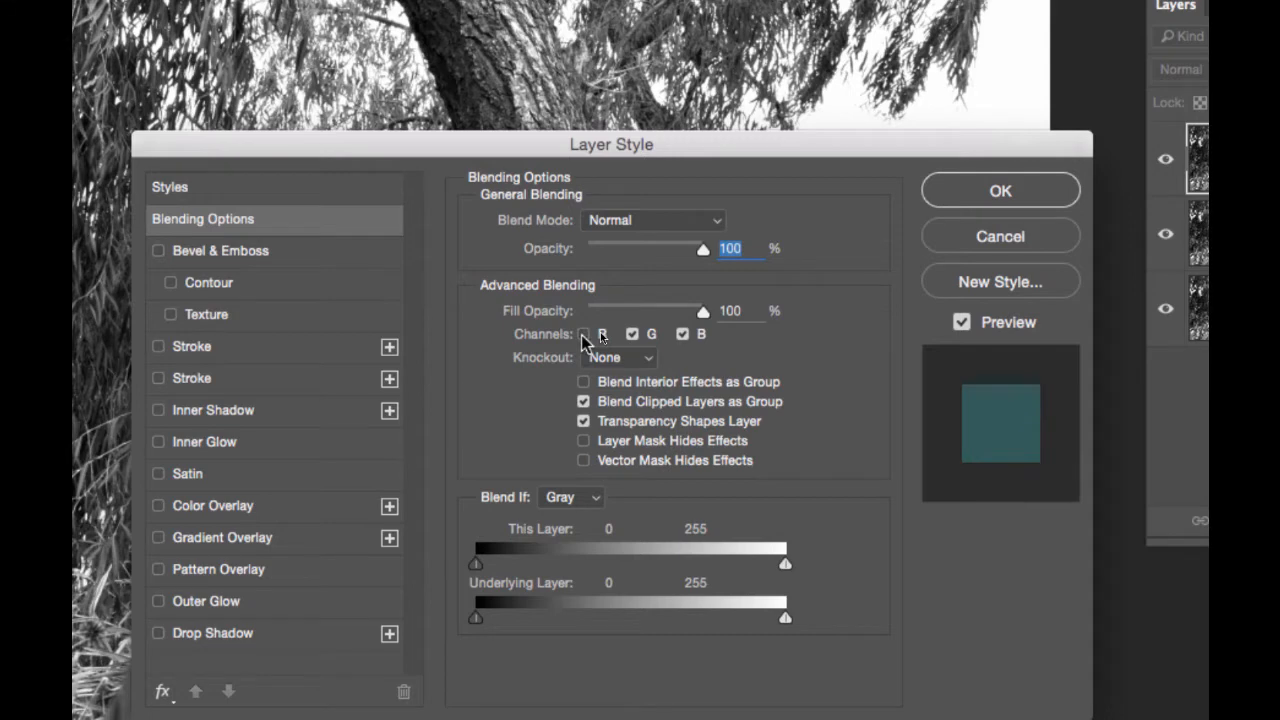
{"action": "left_click", "coordinate": [1036, 190]}
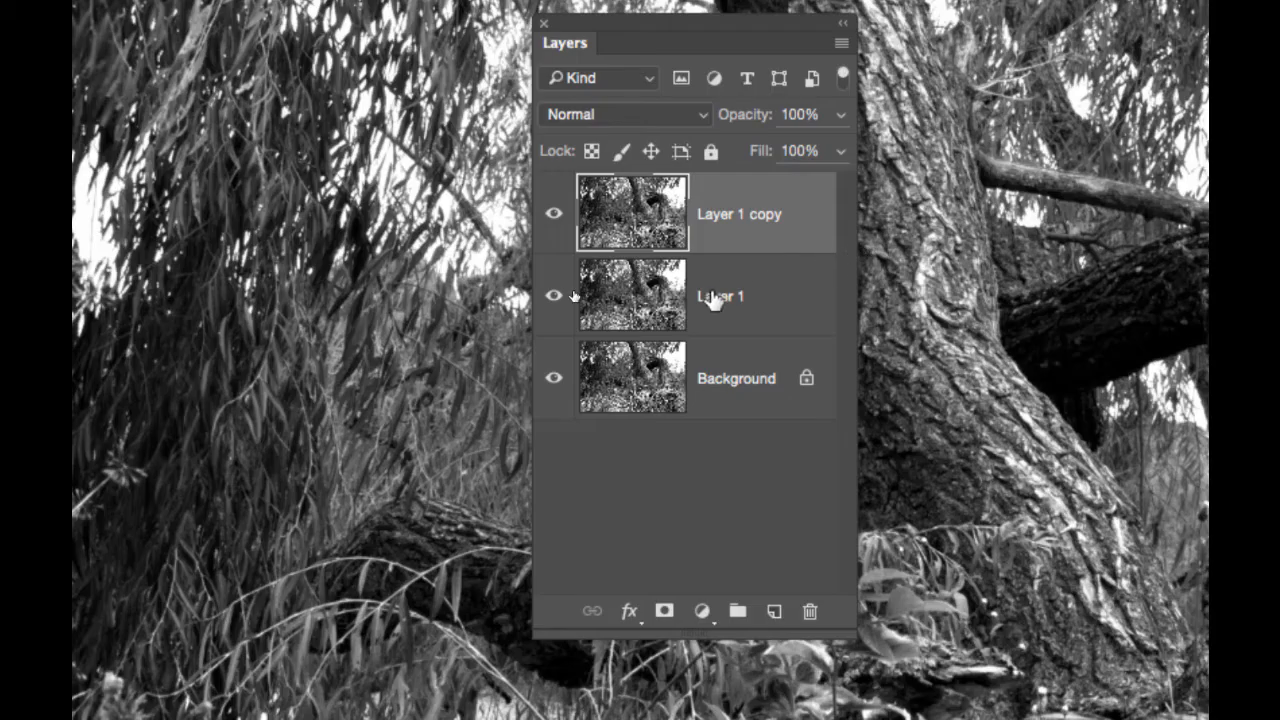
Rename the lower copy "Left Eye" and the topmost copy "Right Eye".
{"action": "double_click", "coordinate": [712, 298]}
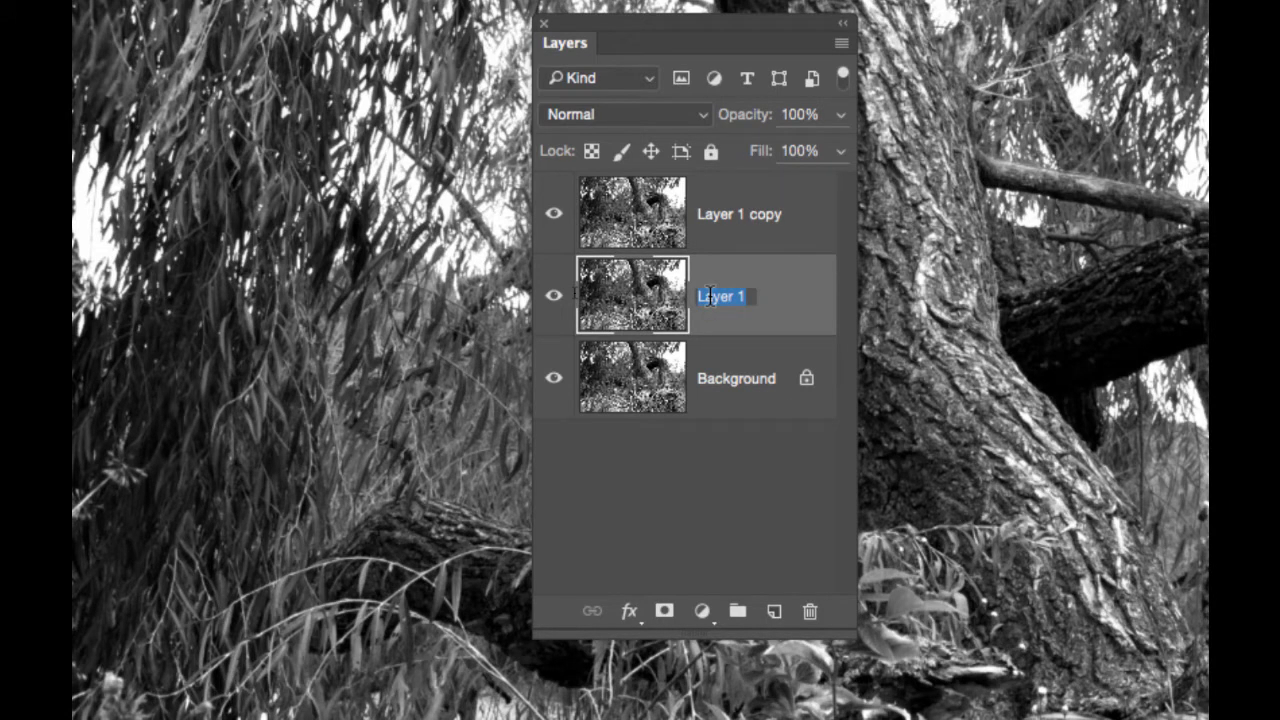
{"action": "type", "text": "Left Eye"}
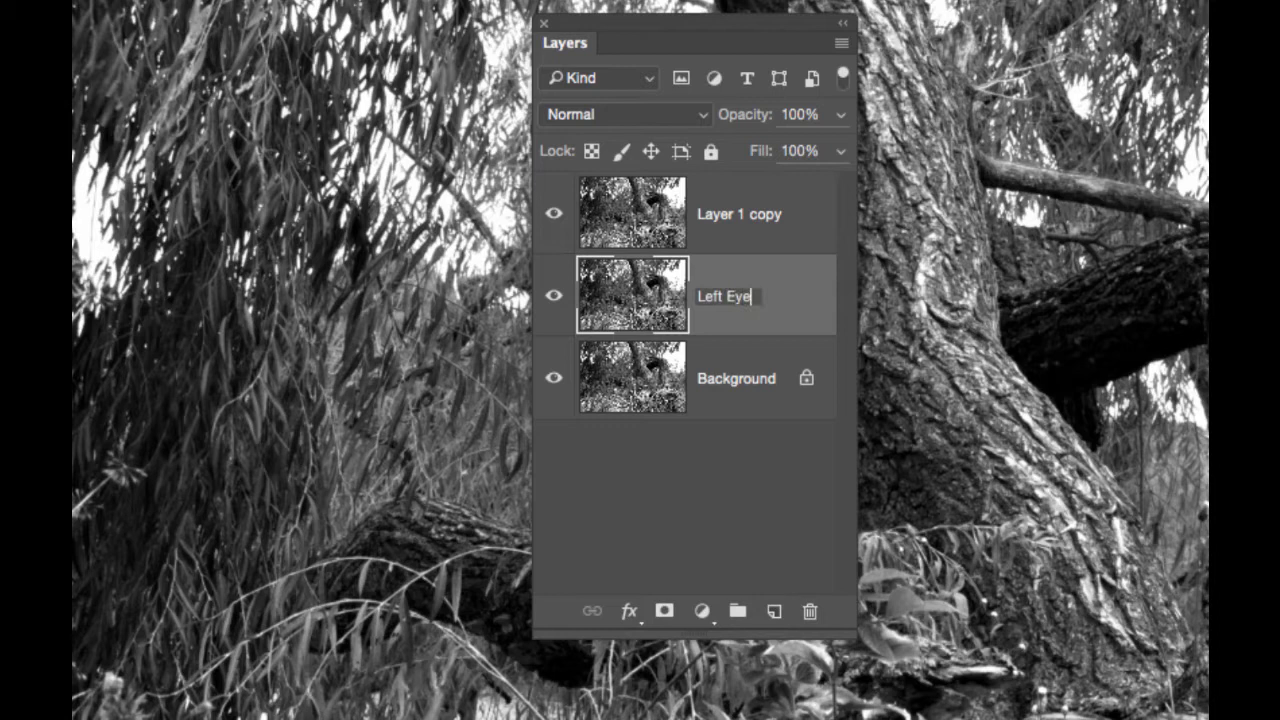
{"action": "key", "text": "Return"}
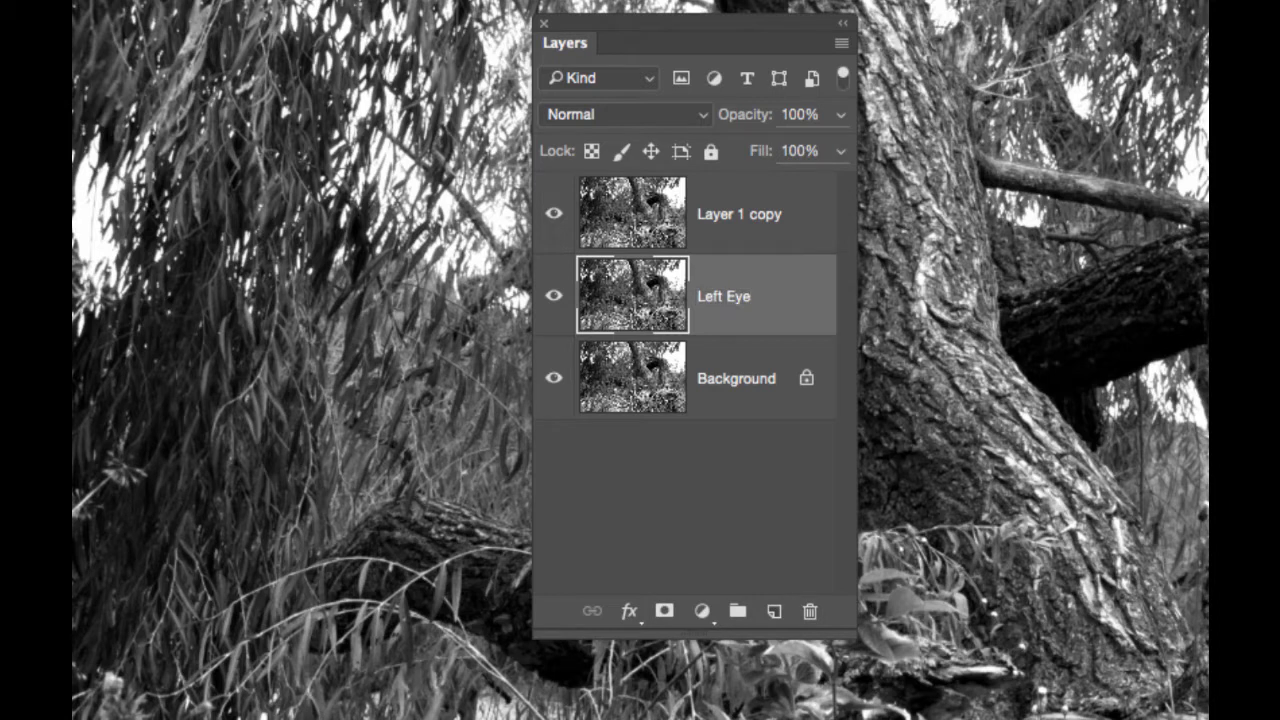
{"action": "double_click", "coordinate": [731, 216]}
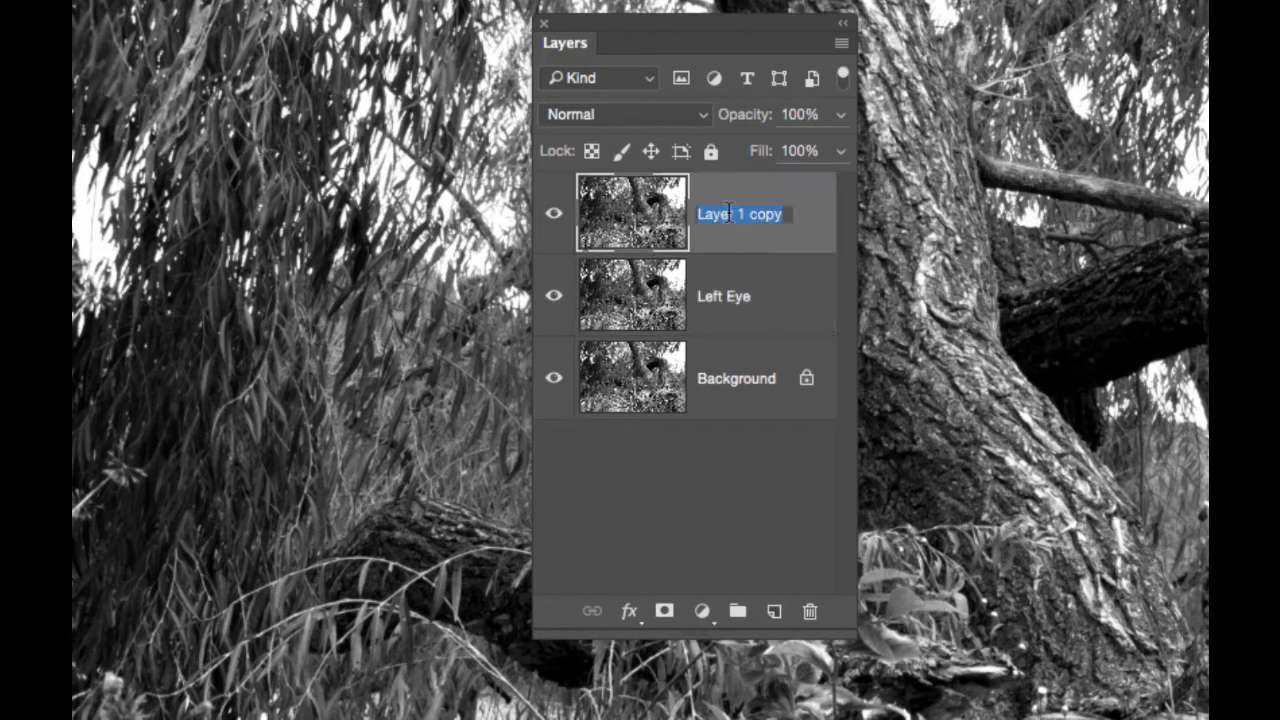
{"action": "type", "text": "Right E"}
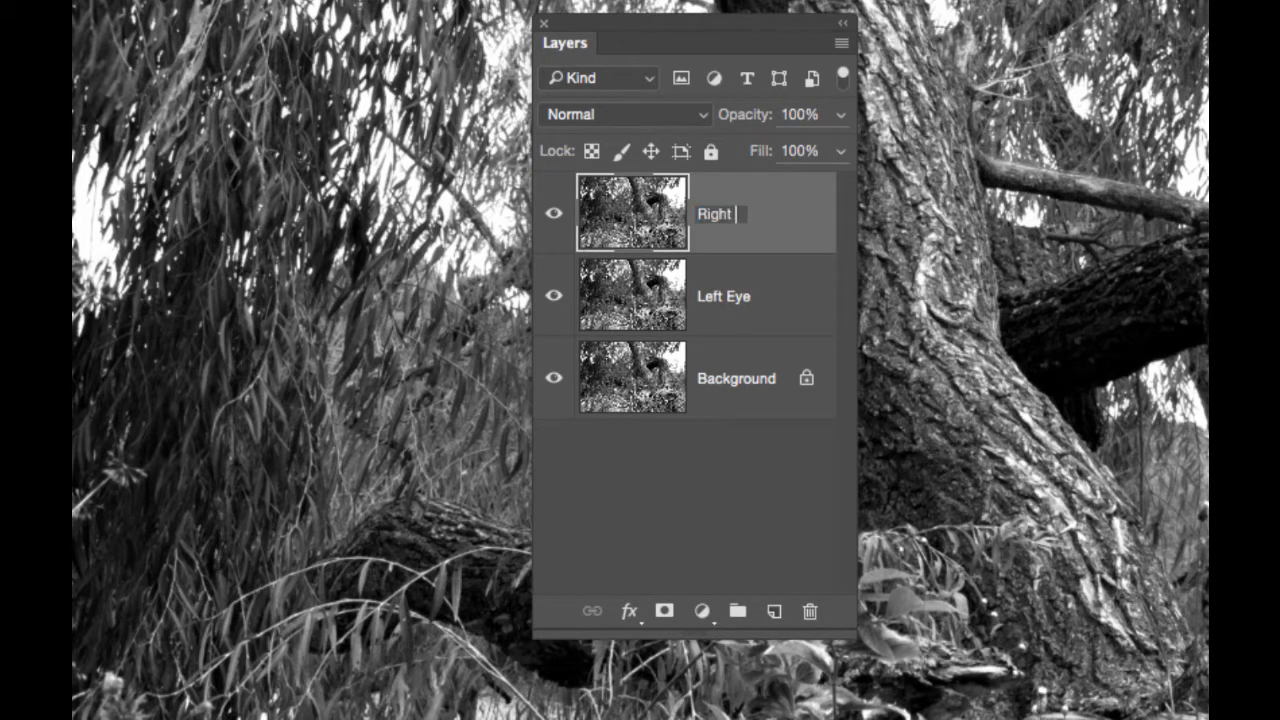
{"action": "type", "text": "ye"}
{"action": "key", "text": "Return"}
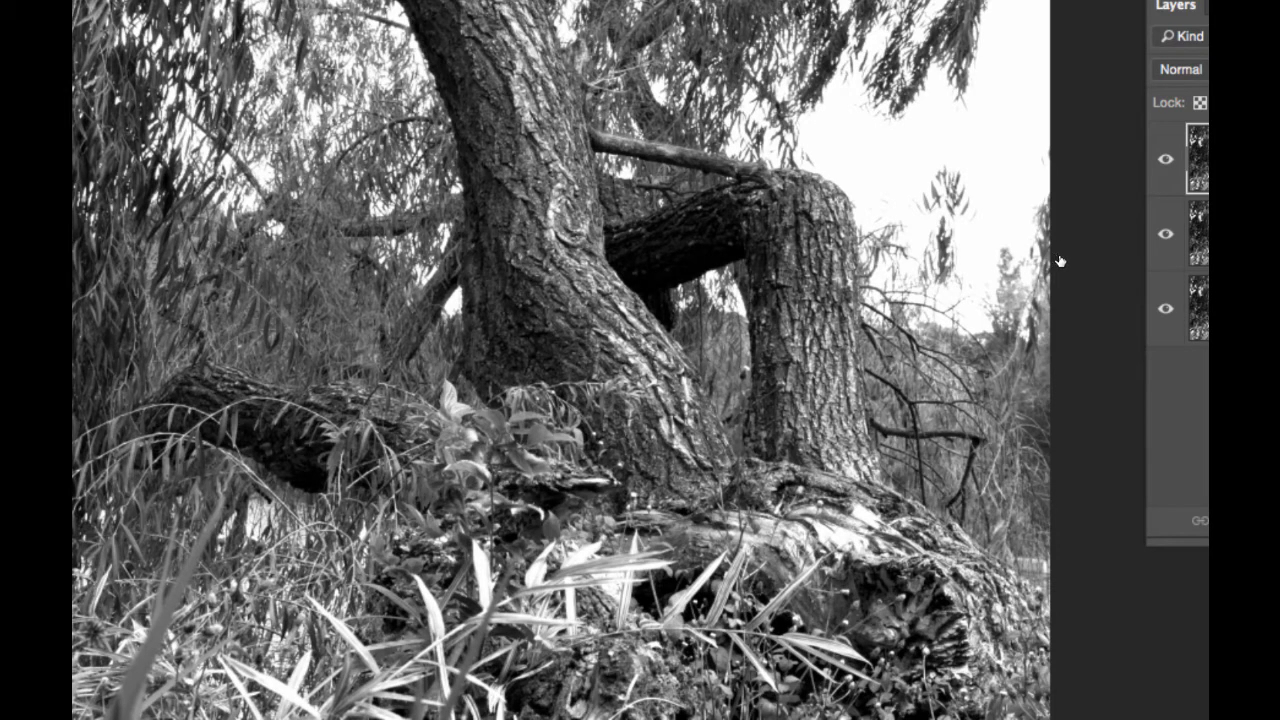
Apply a Perspective transform to the Left Eye layer, stretching its left edge vertically to a layer height of about 106.4%.
{"action": "key", "text": "alt+bracketleft"}
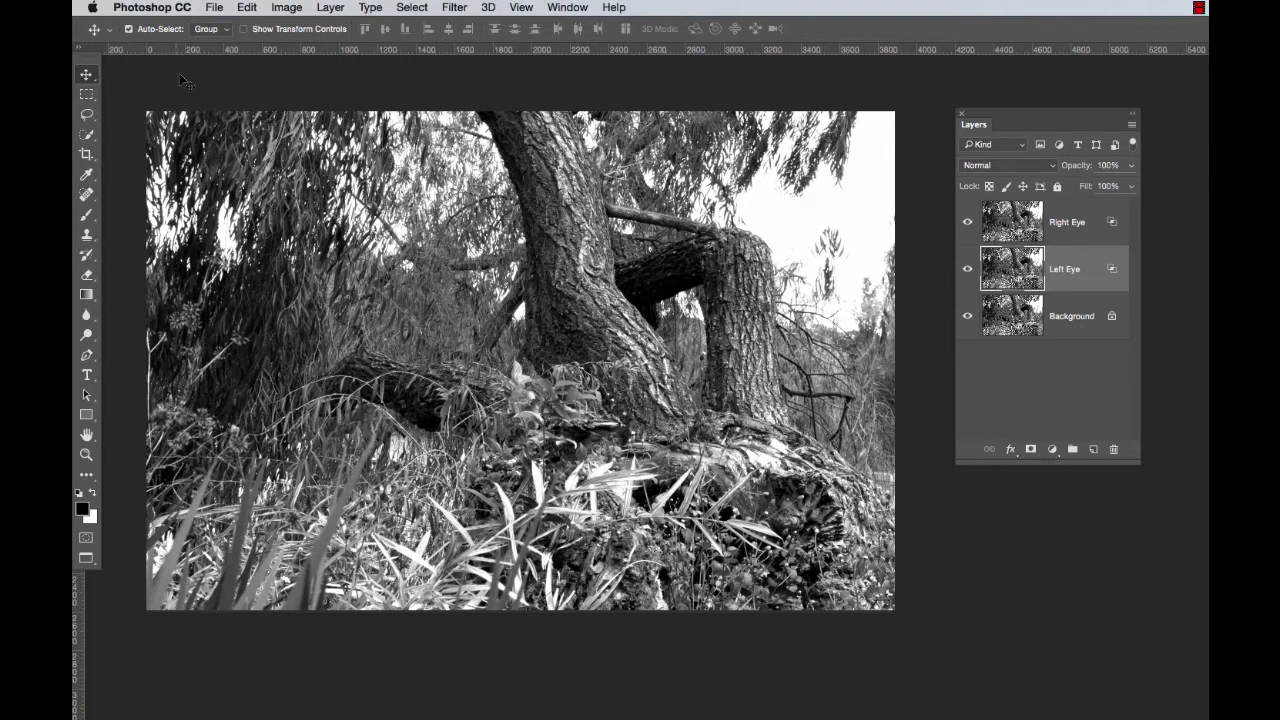
{"action": "left_click", "coordinate": [248, 10]}
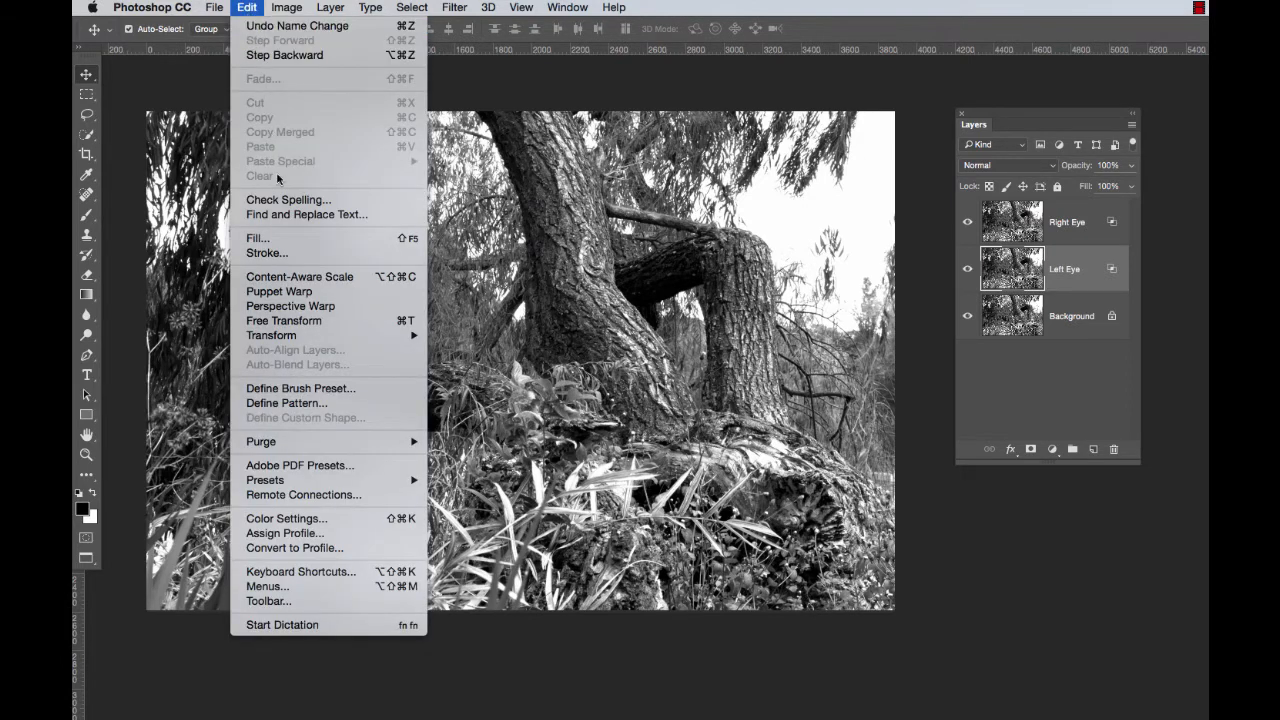
{"action": "mouse_move", "coordinate": [324, 336]}
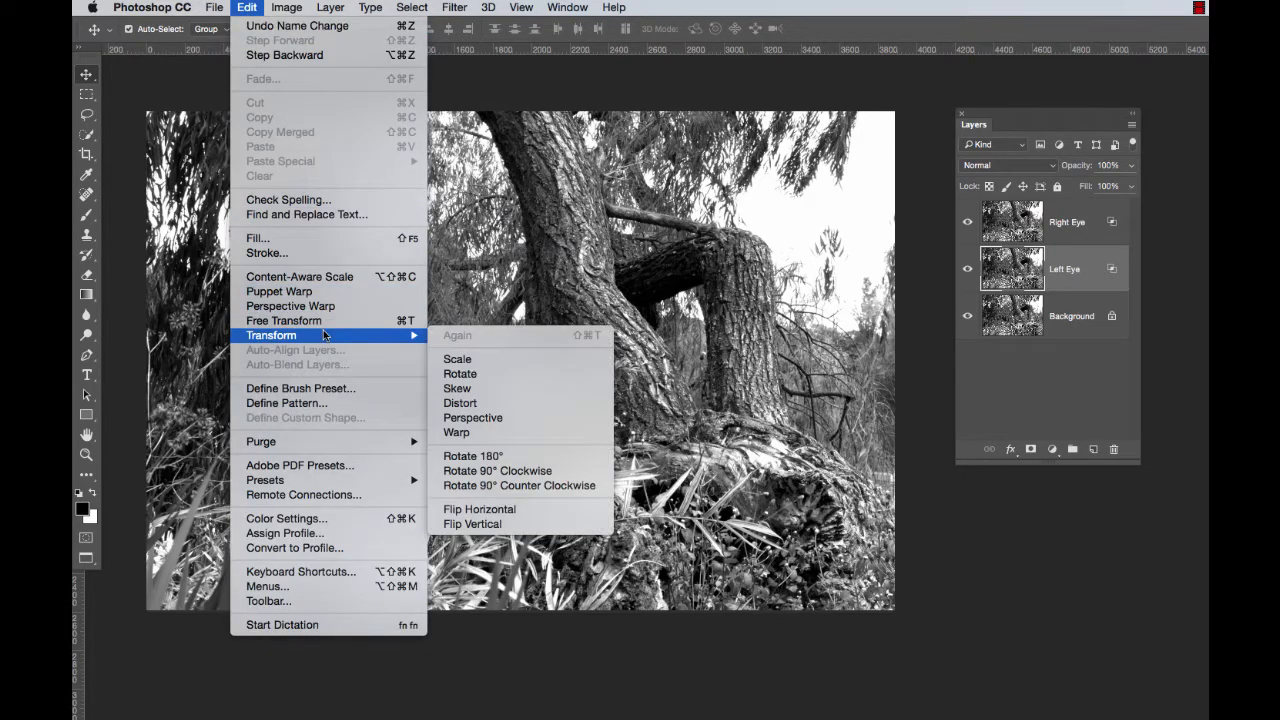
{"action": "left_click", "coordinate": [472, 417]}
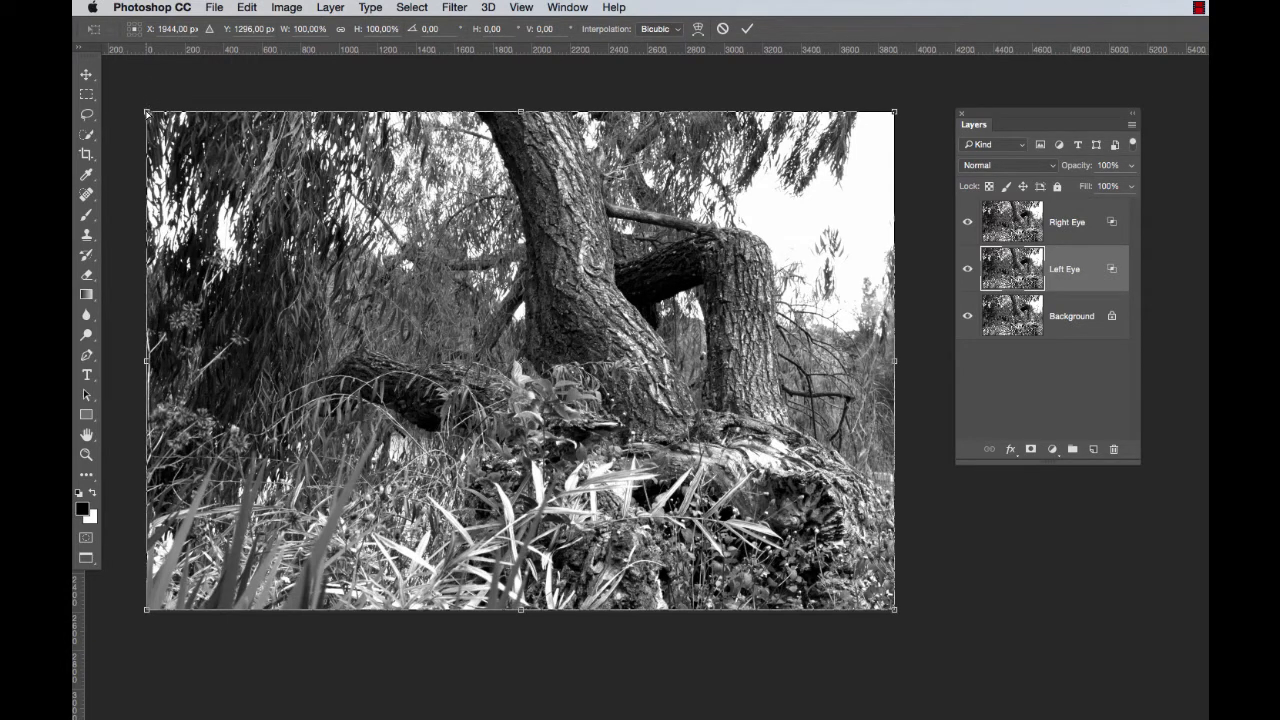
{"action": "left_click_drag", "start_coordinate": [148, 114], "coordinate": [148, 124]}
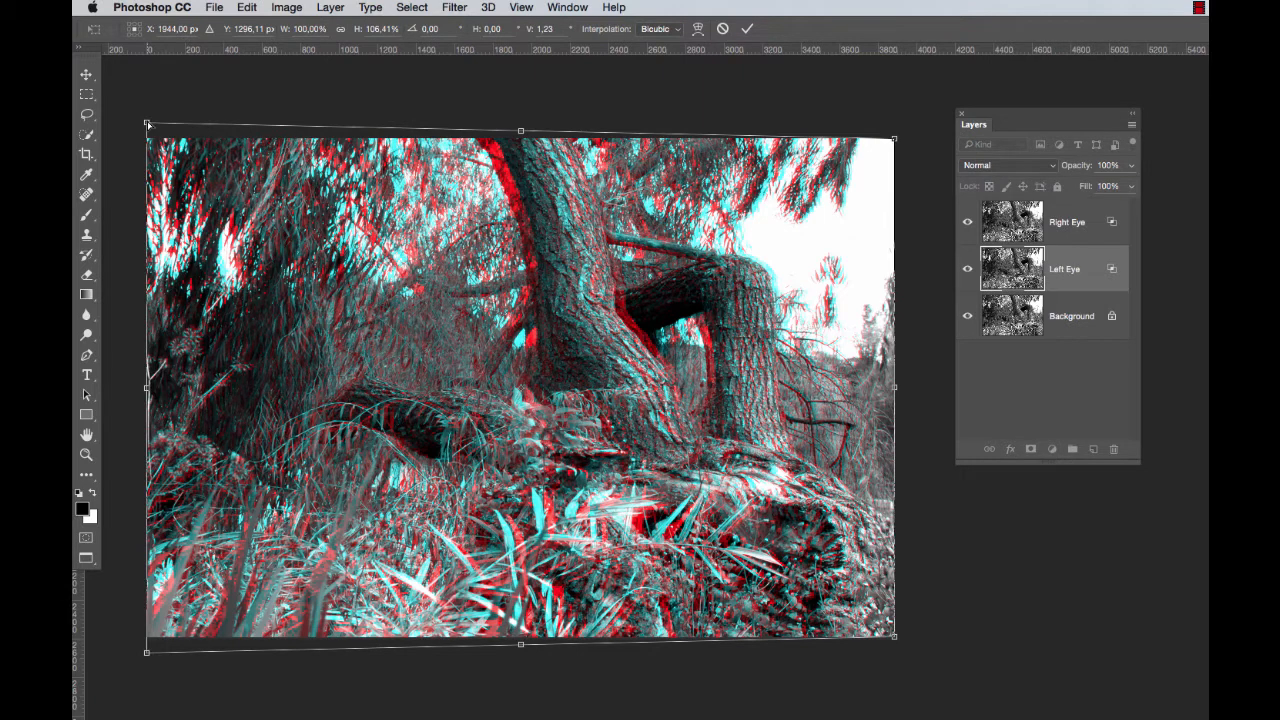
{"action": "key", "text": "Return"}
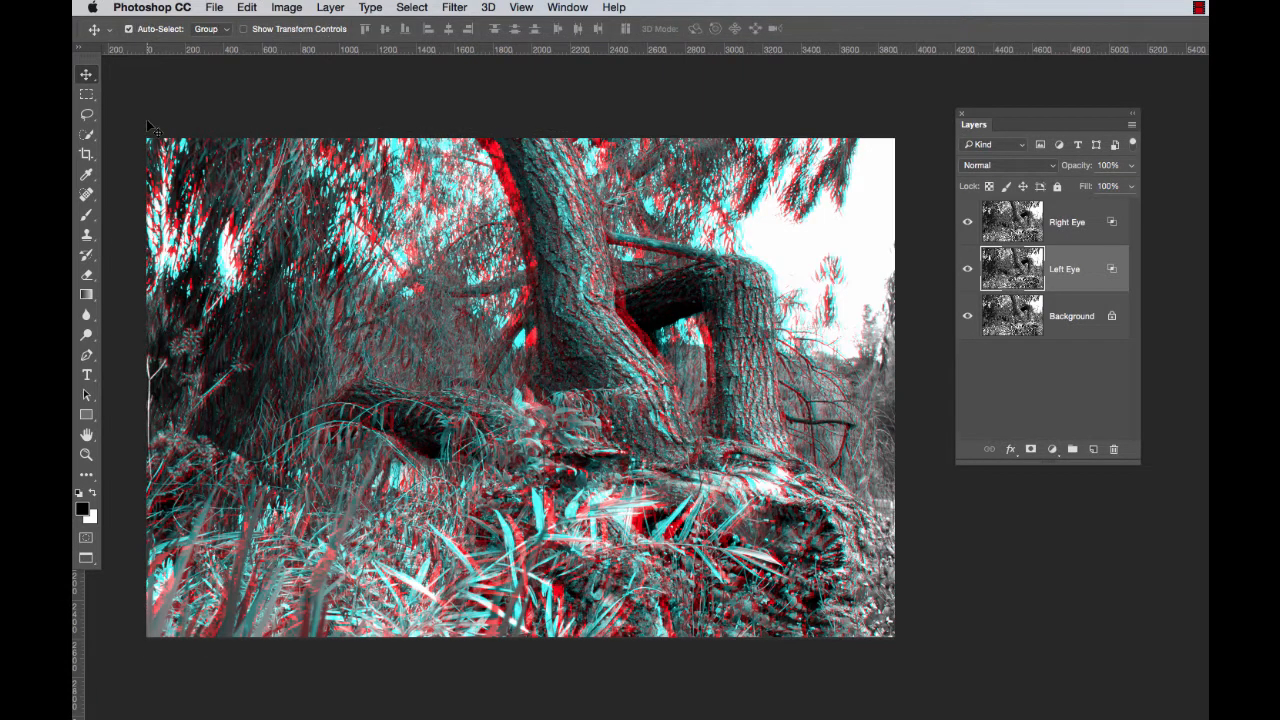
Apply a Perspective transform to the Right Eye layer, stretching its right edge vertically to a layer height of about 106.2%.
{"action": "left_click", "coordinate": [1084, 218]}
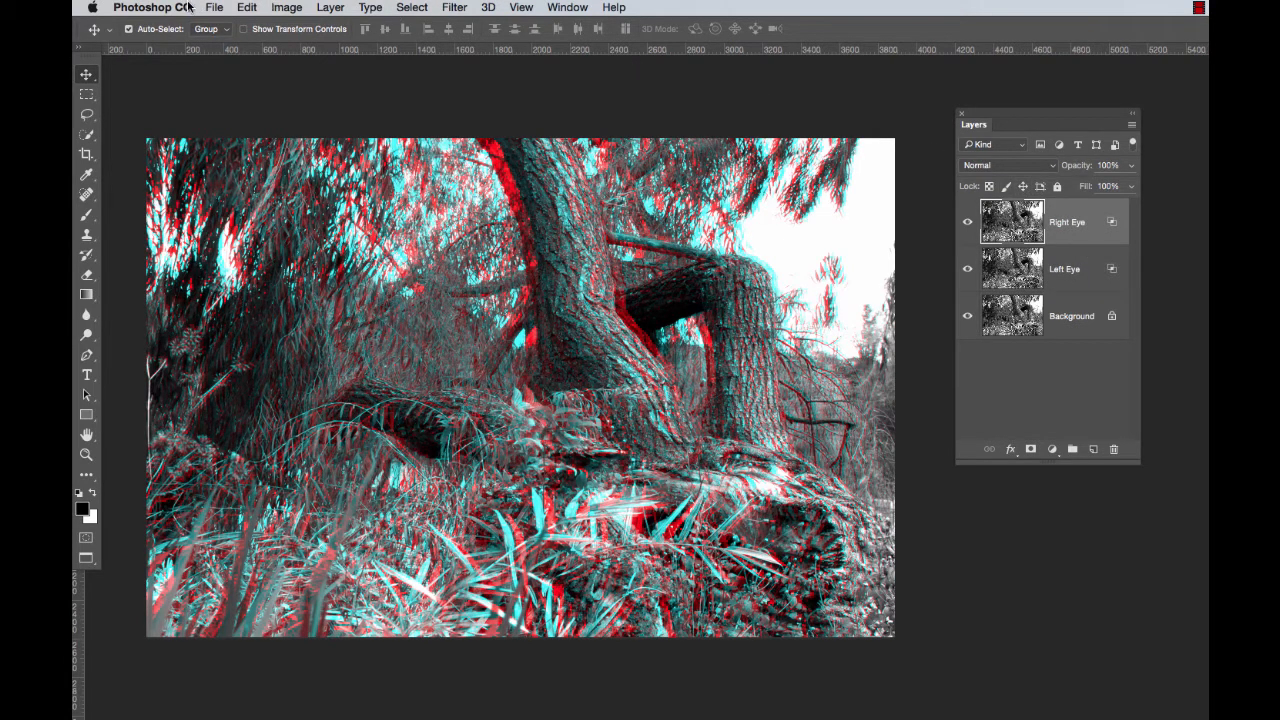
{"action": "left_click", "coordinate": [240, 9]}
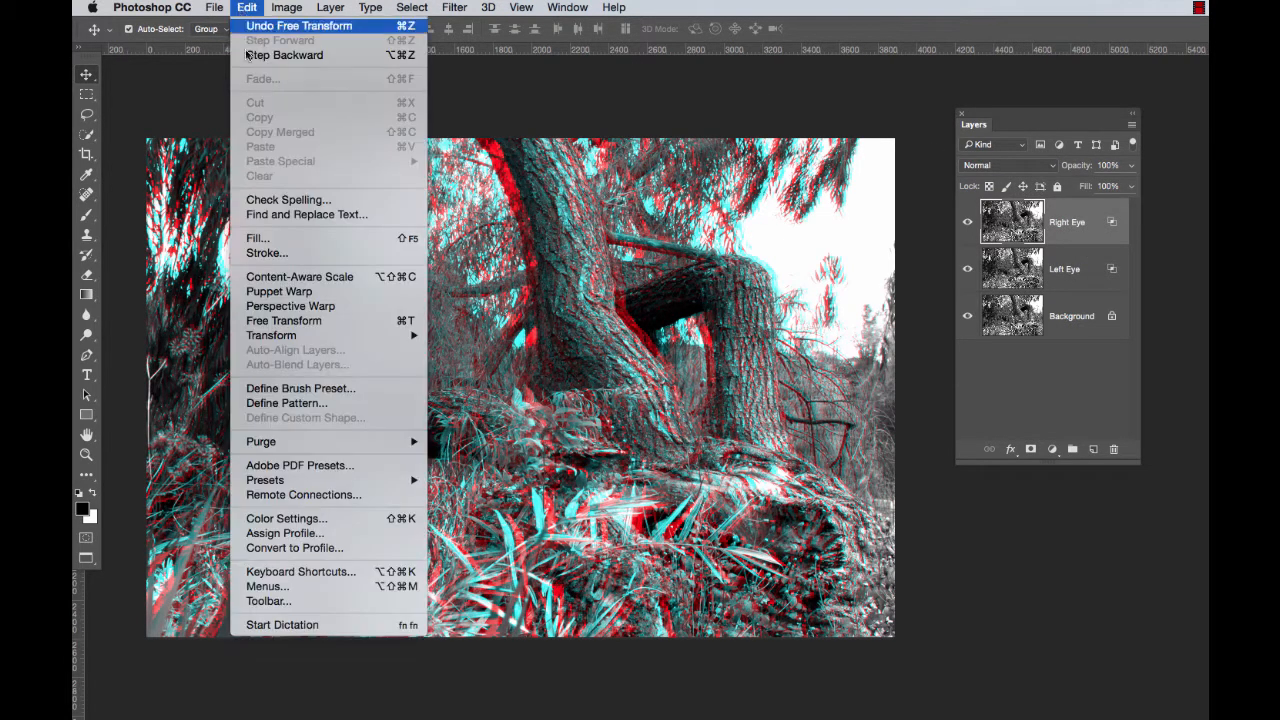
{"action": "mouse_move", "coordinate": [303, 338]}
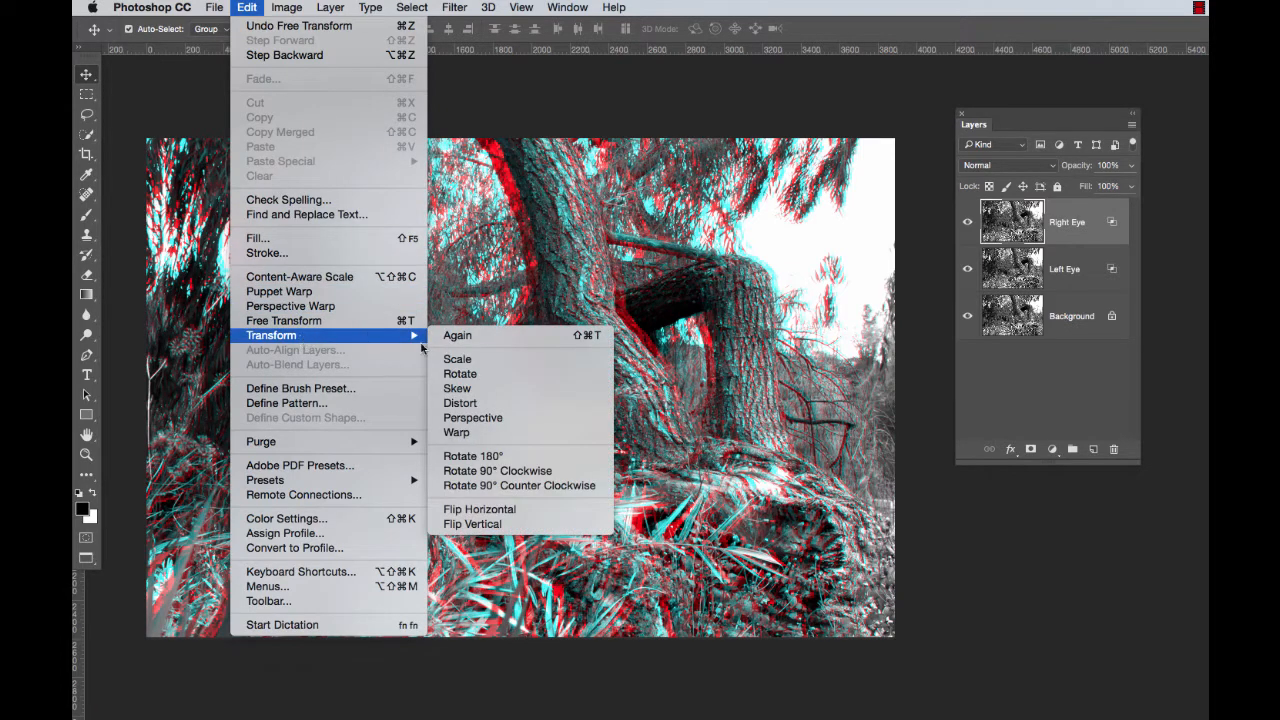
{"action": "left_click", "coordinate": [493, 421]}
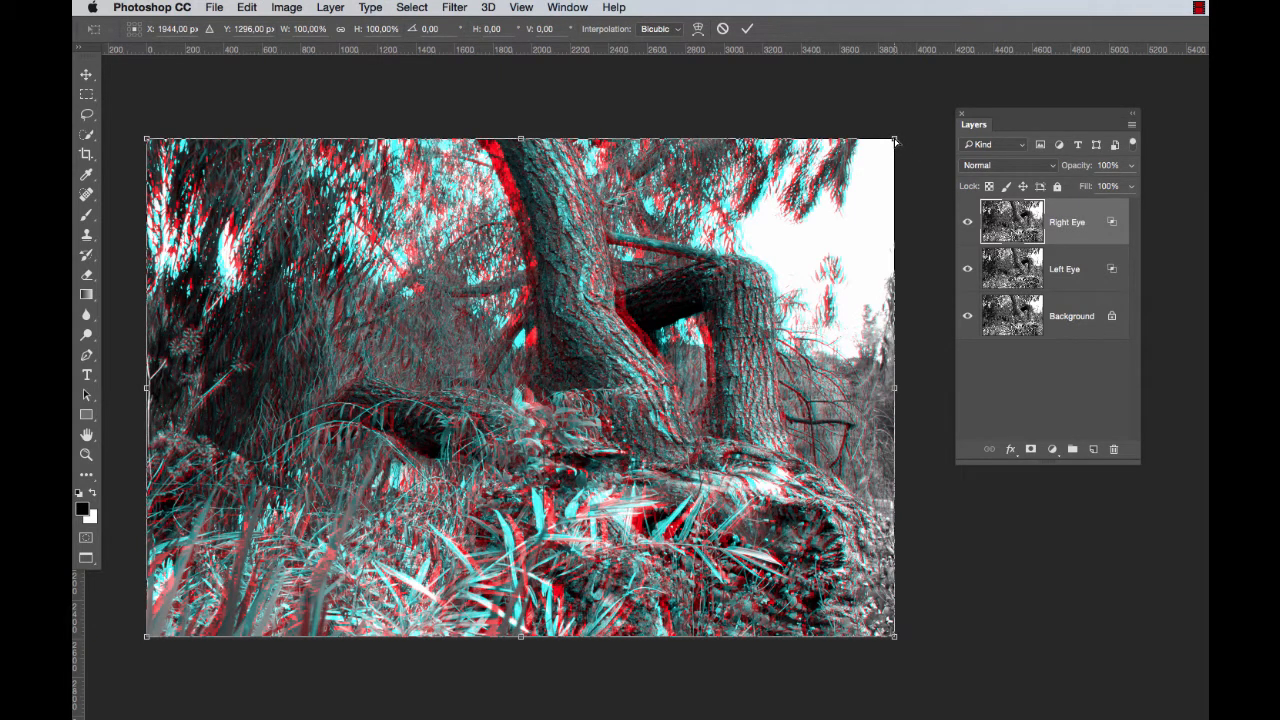
{"action": "left_click_drag", "start_coordinate": [895, 141], "coordinate": [910, 125]}
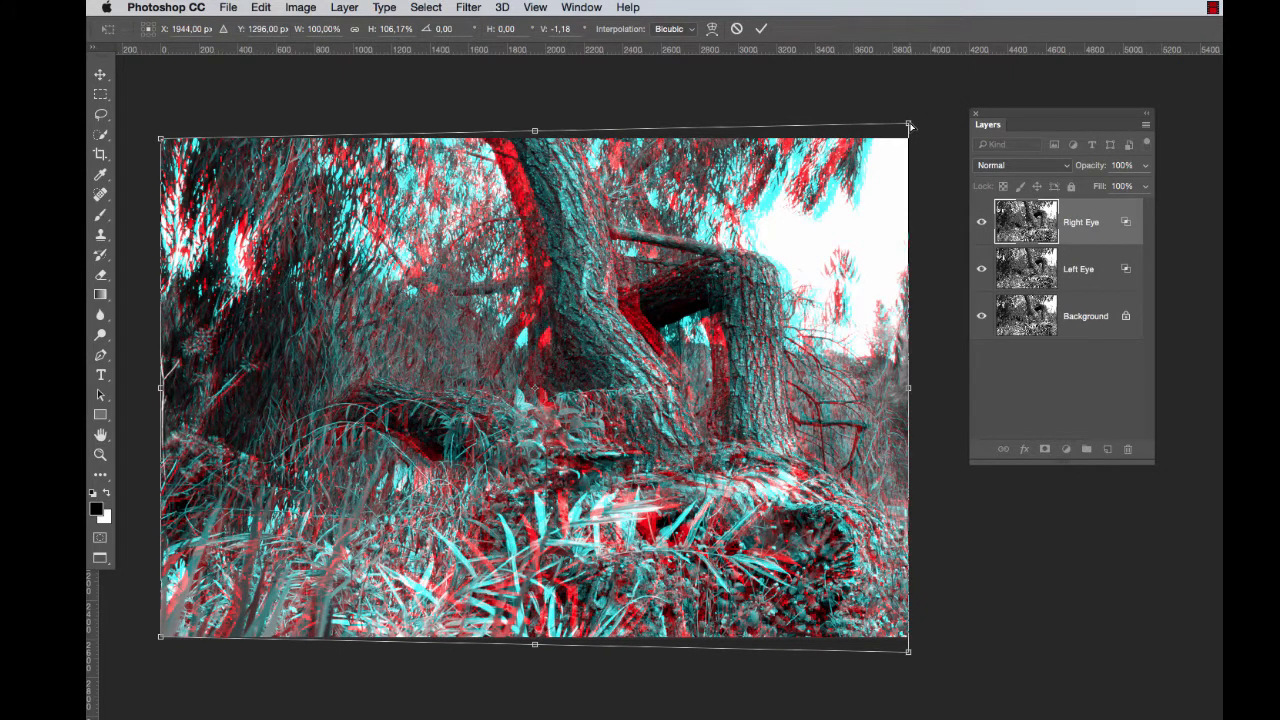
{"action": "key", "text": "Return"}
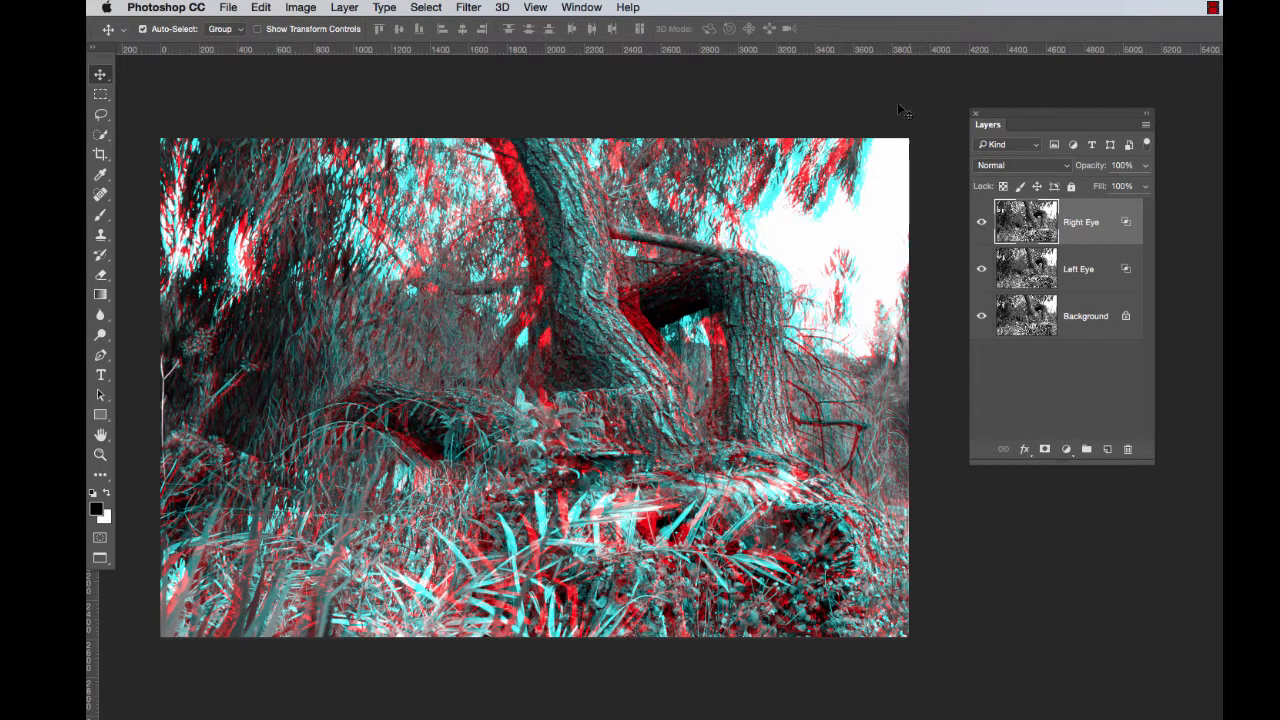
Flatten the image and set up a Save As with JPEG as the file format.
{"action": "left_click", "coordinate": [345, 8]}
{"action": "left_click", "coordinate": [426, 594]}
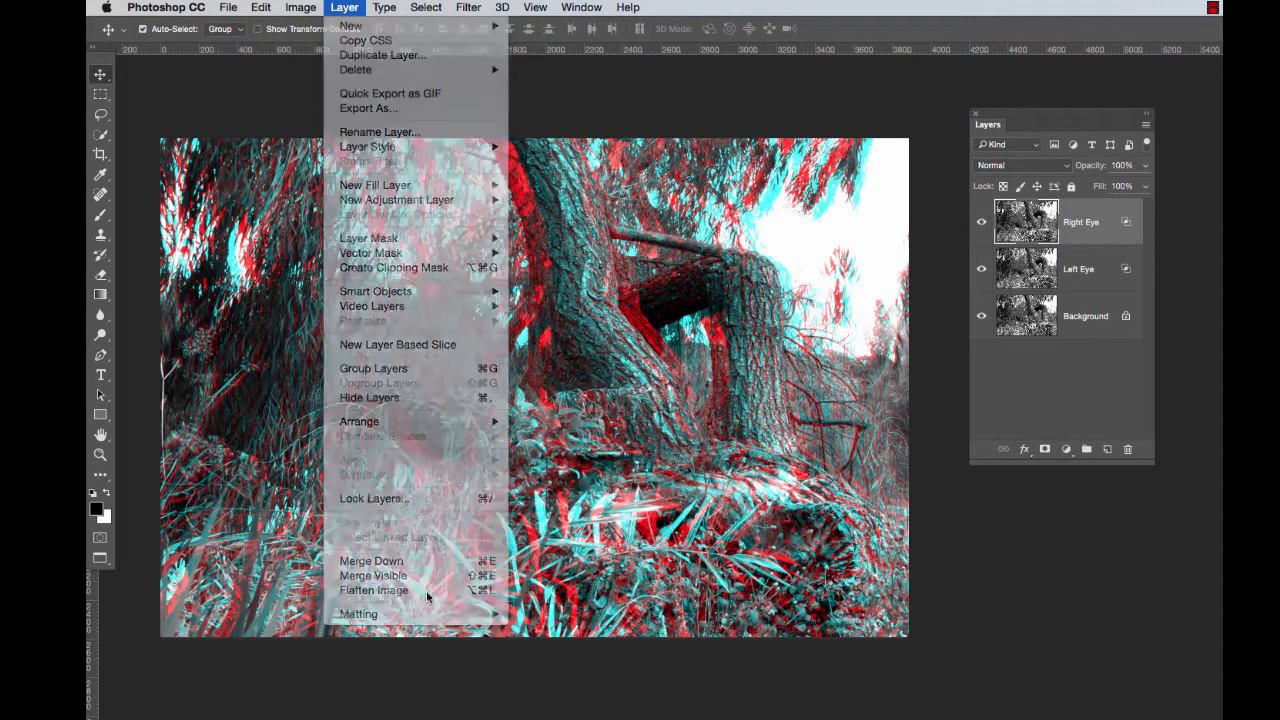
{"action": "left_click", "coordinate": [233, 8]}
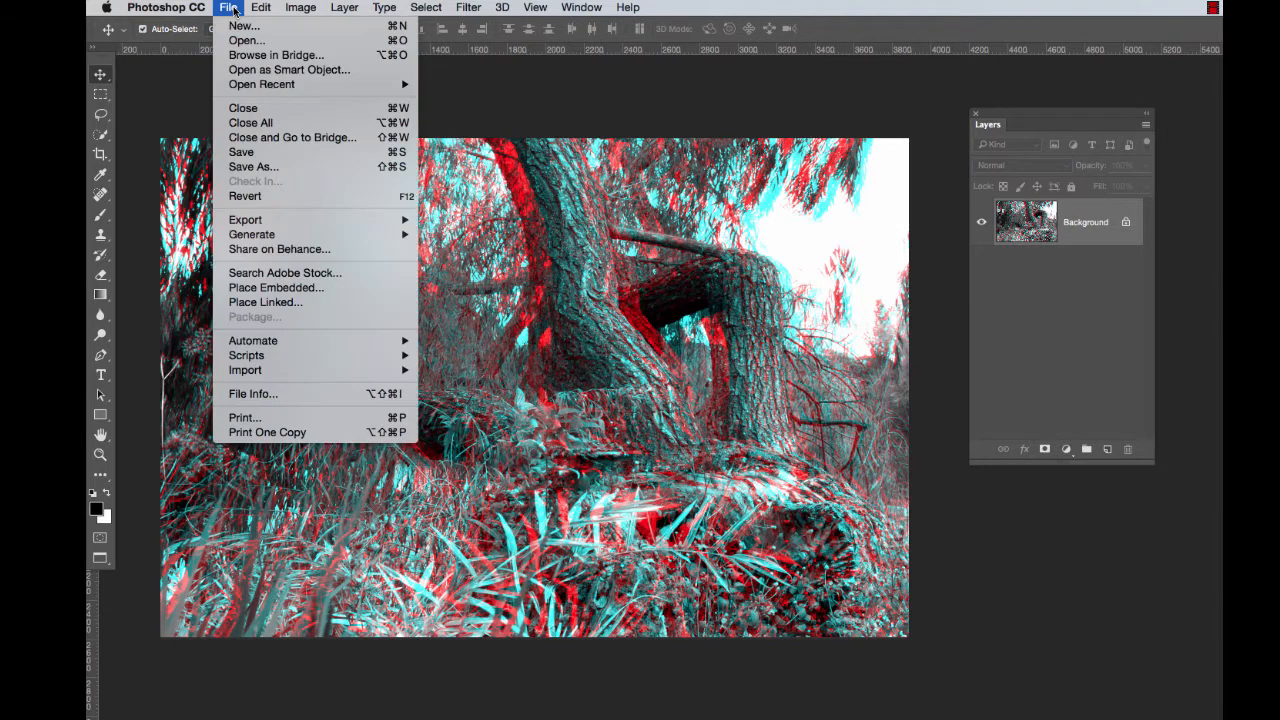
{"action": "left_click", "coordinate": [277, 170]}
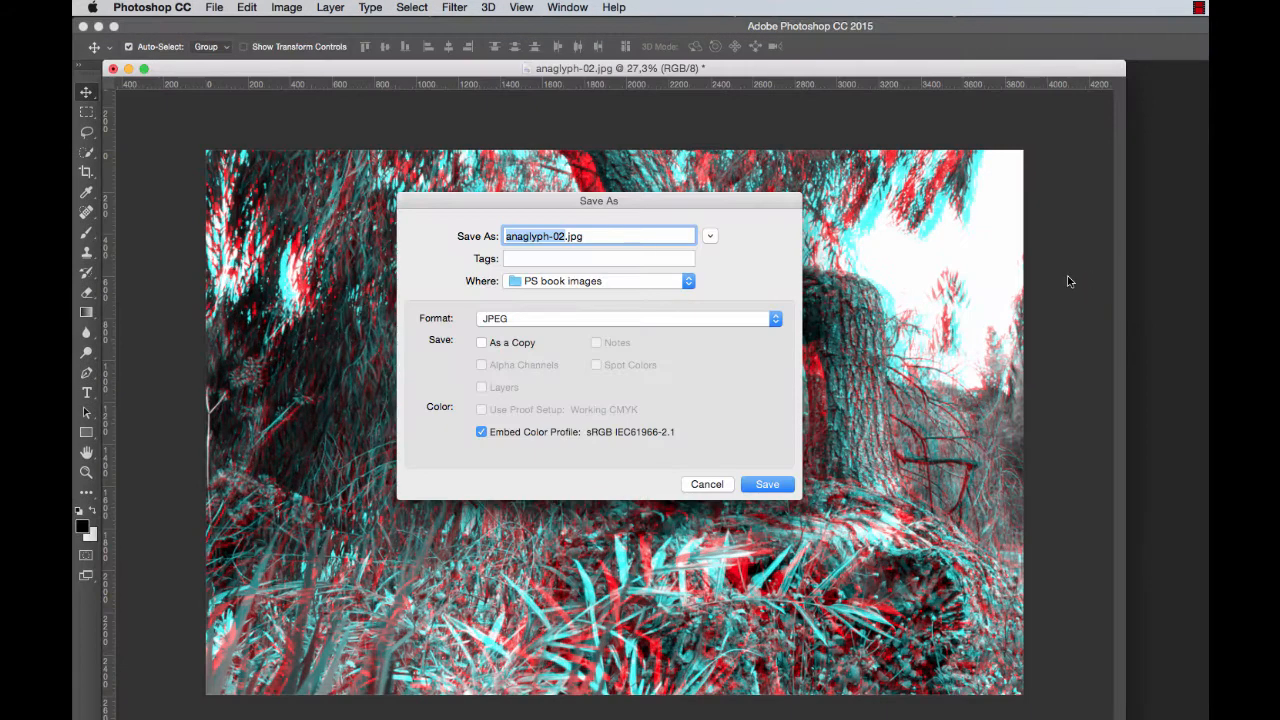
{"action": "left_click", "coordinate": [668, 319]}
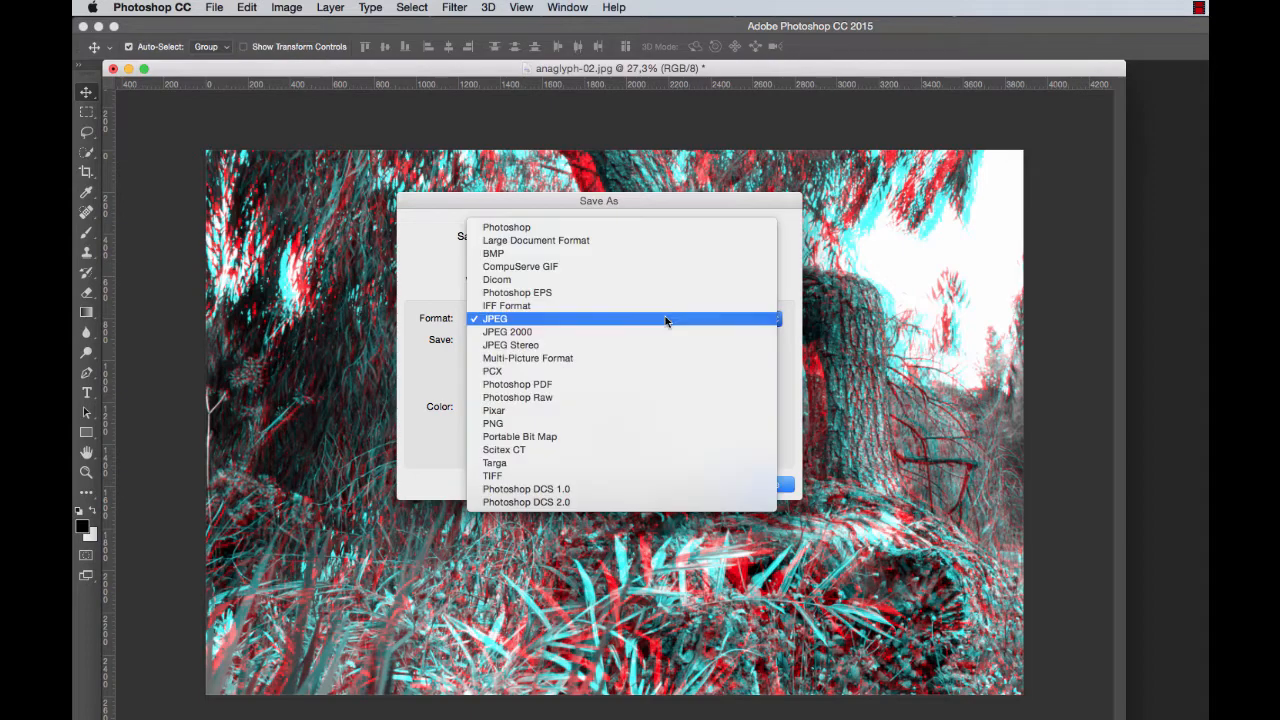
{"action": "left_click", "coordinate": [641, 319]}
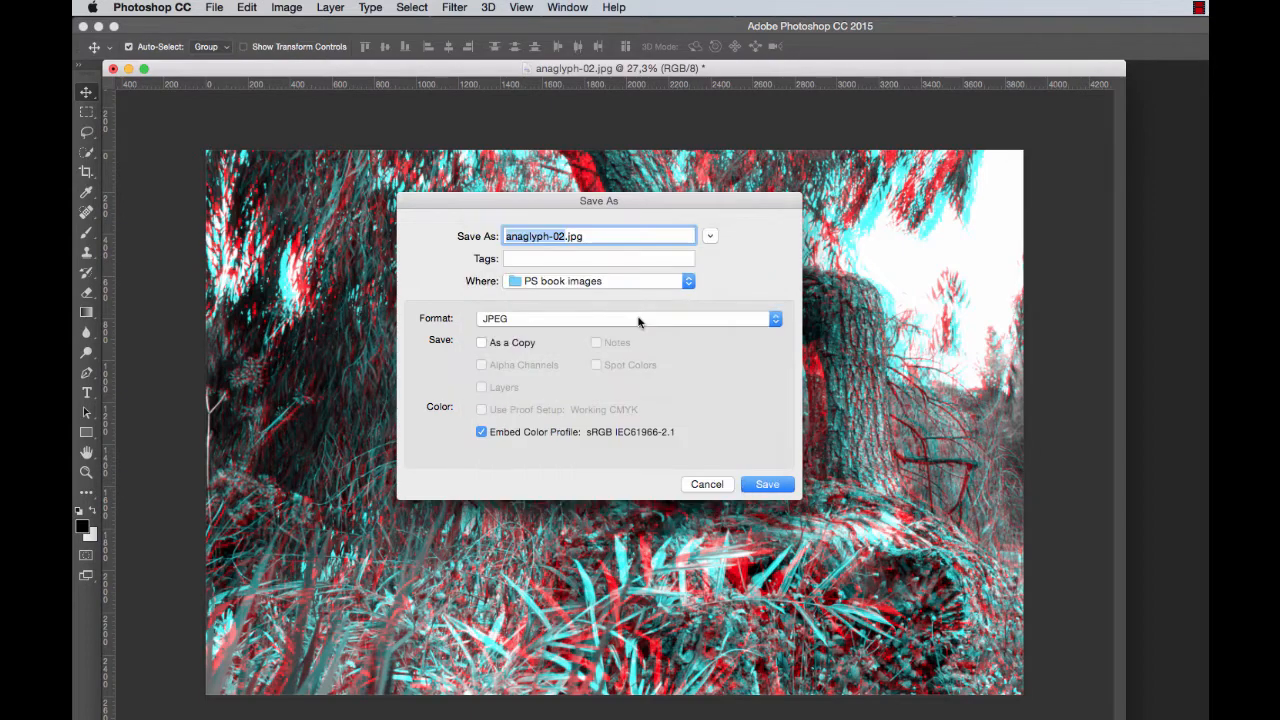